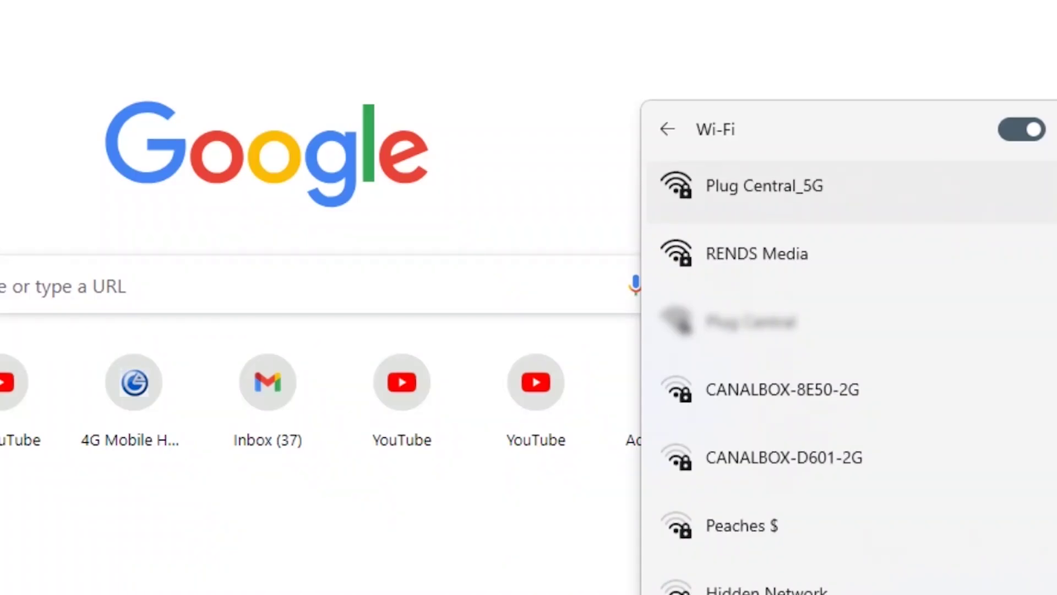
- Connect the laptop to the Plug Central_5G Wi-Fi network
click(764, 186)
click(960, 295)
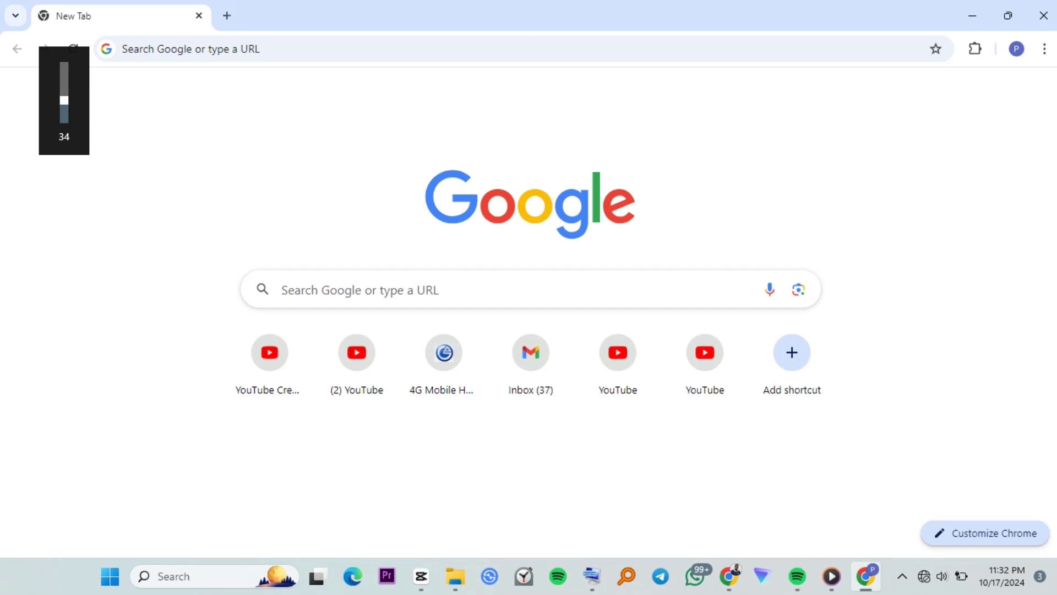
- Load the router's admin login page at 192.168.1.1 in Chrome
text(192.168.1.1)
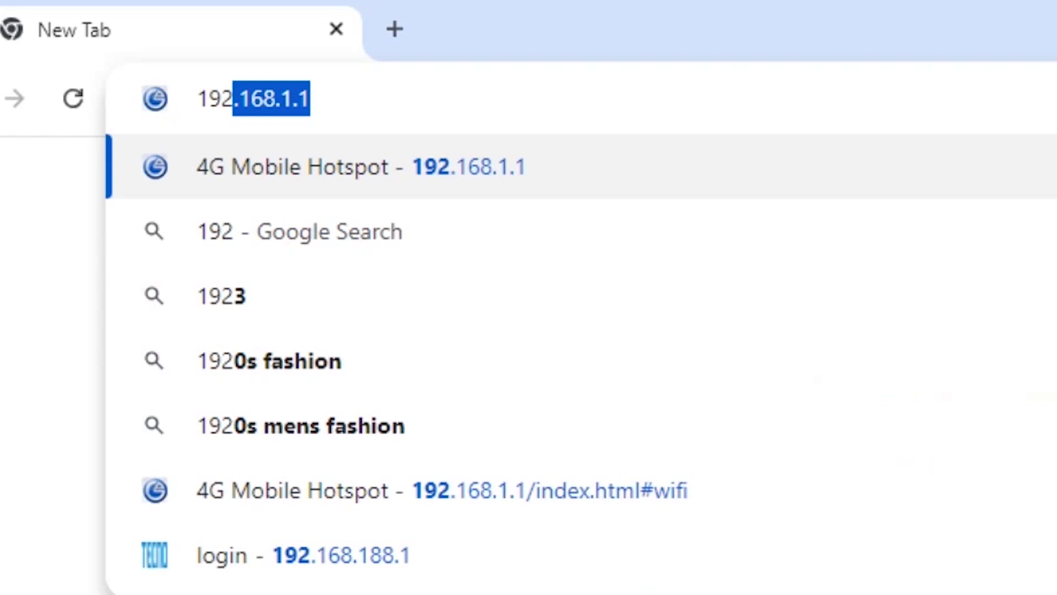
key(Right)
key(Return)
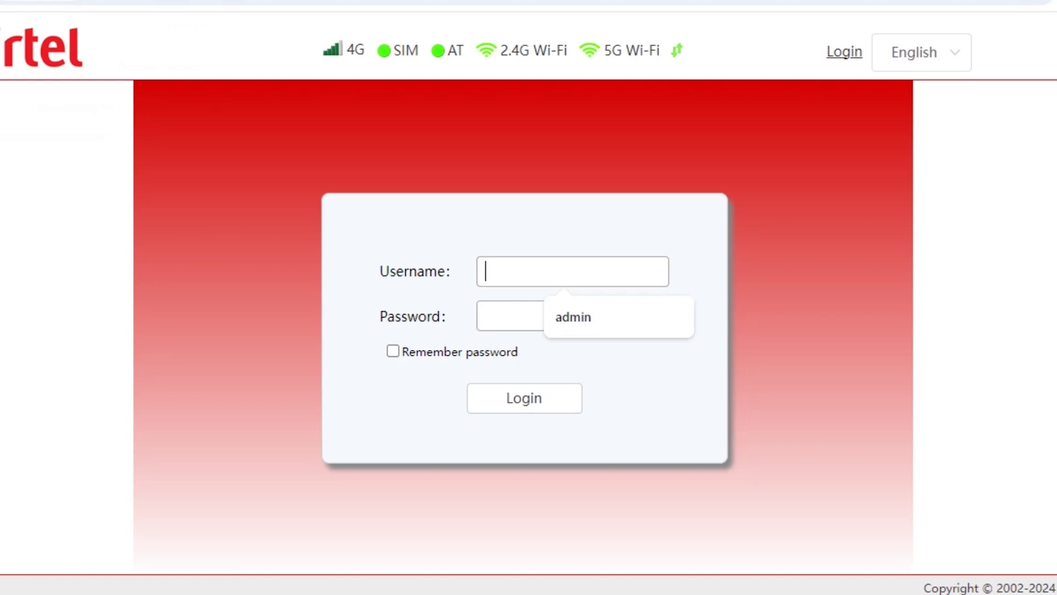
- Log in to the router admin with the saved admin autofill credentials
click(573, 316)
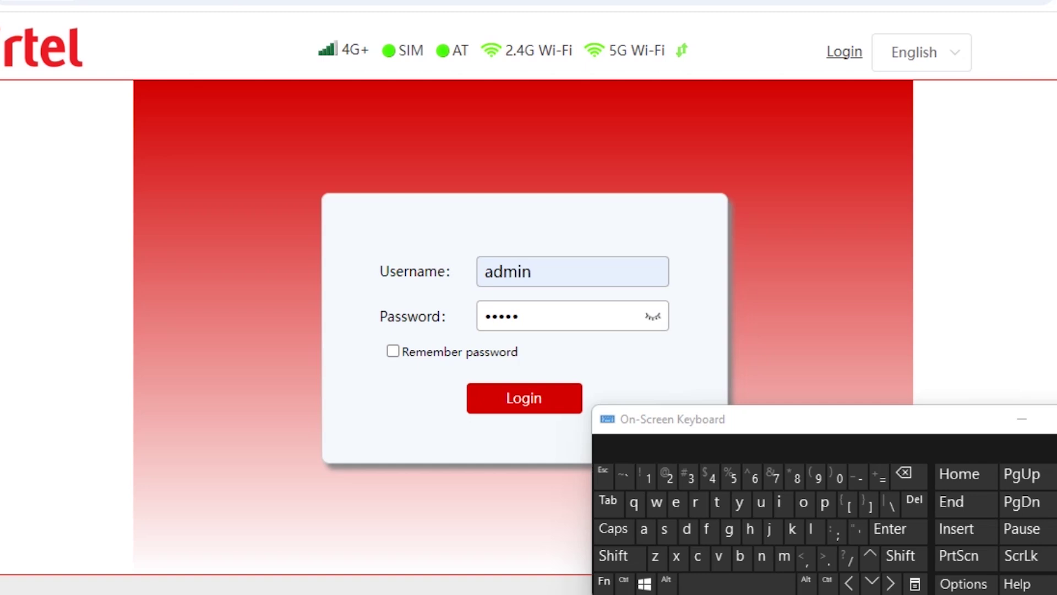
key(Return)
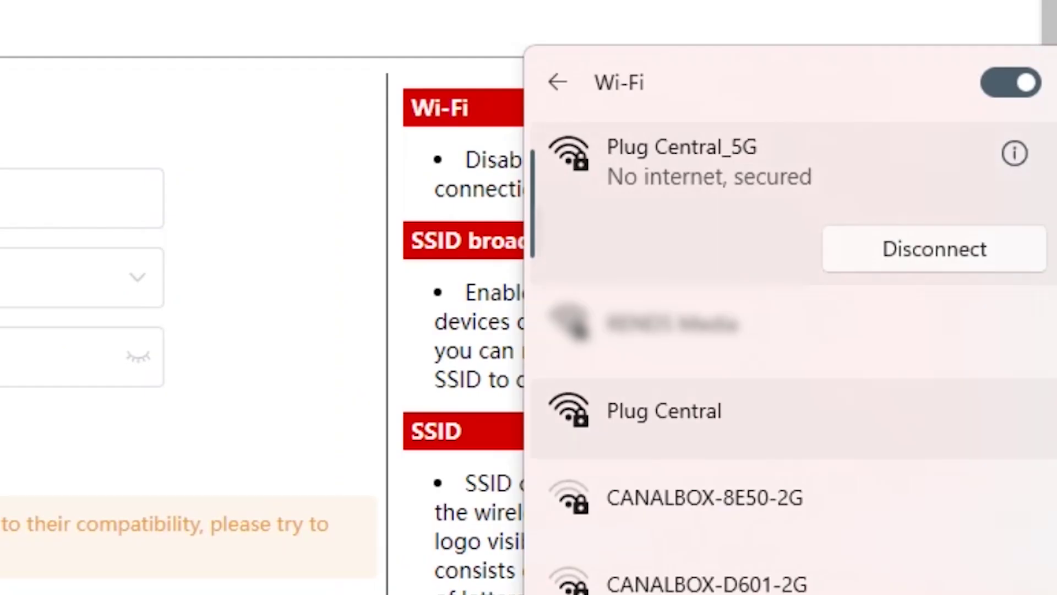
- Show Plug Central's connection options, then go to the router's 5G Wi-Fi Settings page
click(663, 411)
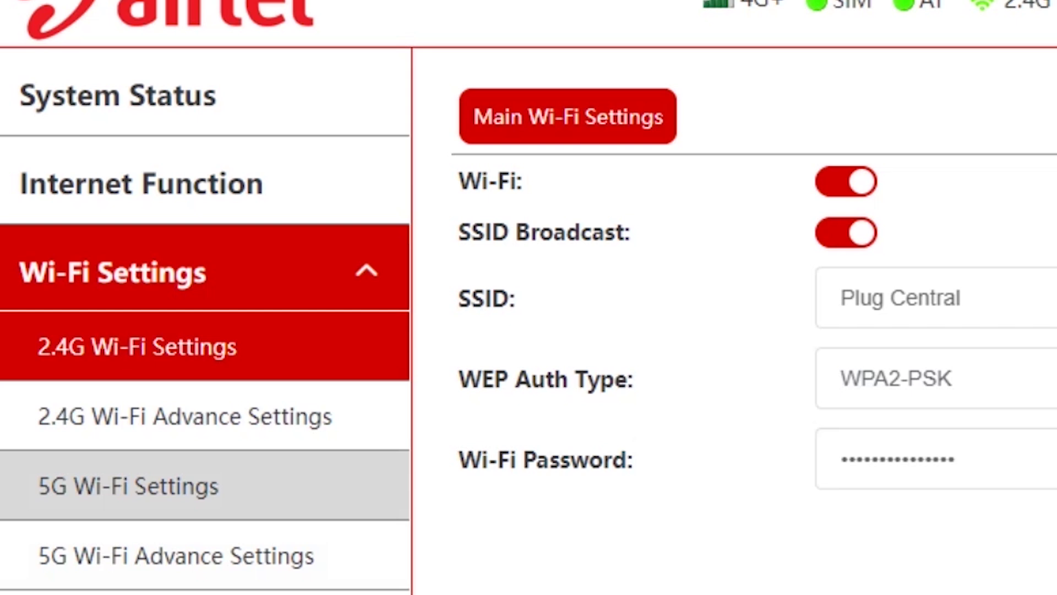
click(128, 486)
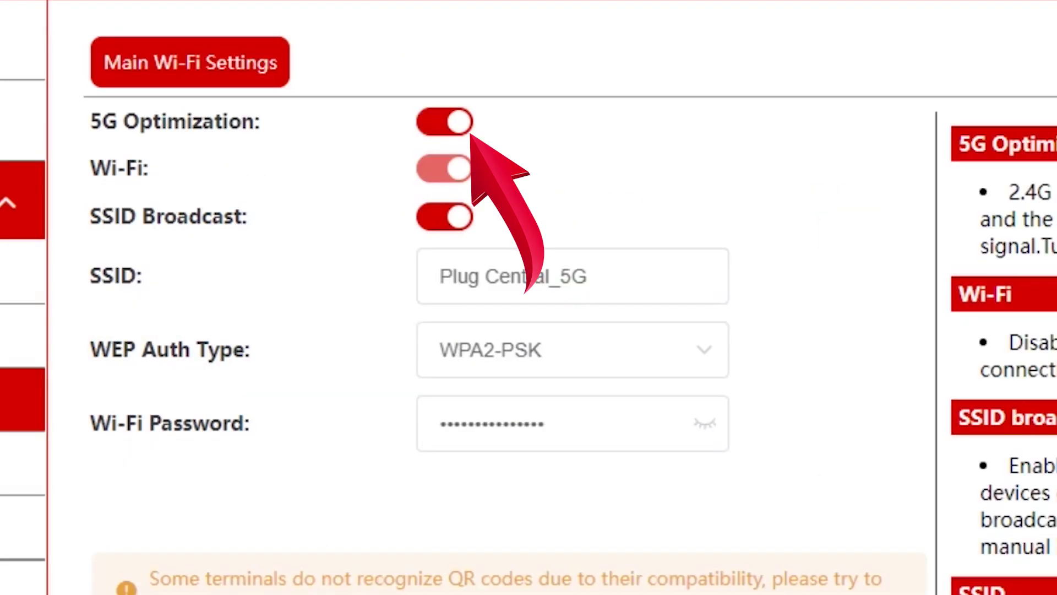
- Save the 5G settings with 5G Optimization on and reconnect to Plug Central_5G
scroll(515, 308, down, 3)
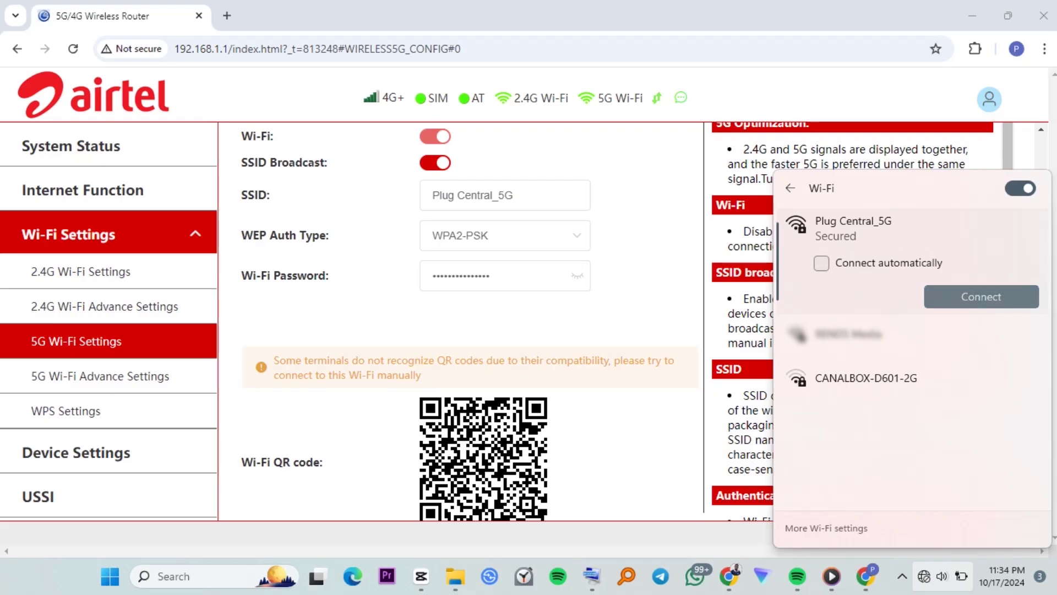
key(Return)
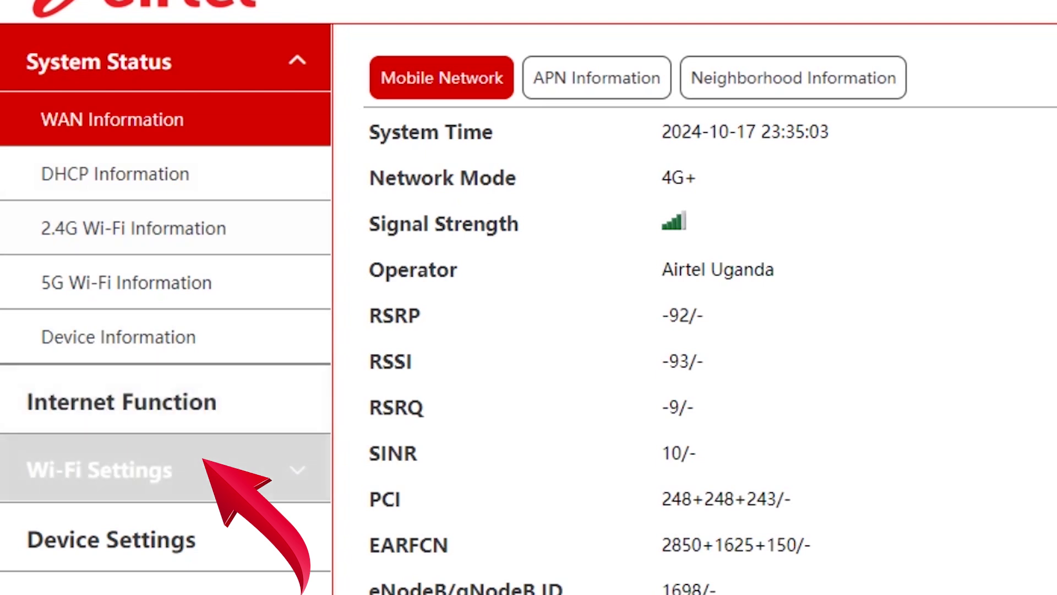
- Reopen 5G Wi-Fi Settings and switch off SSID Broadcast for Plug Central_5G
click(165, 469)
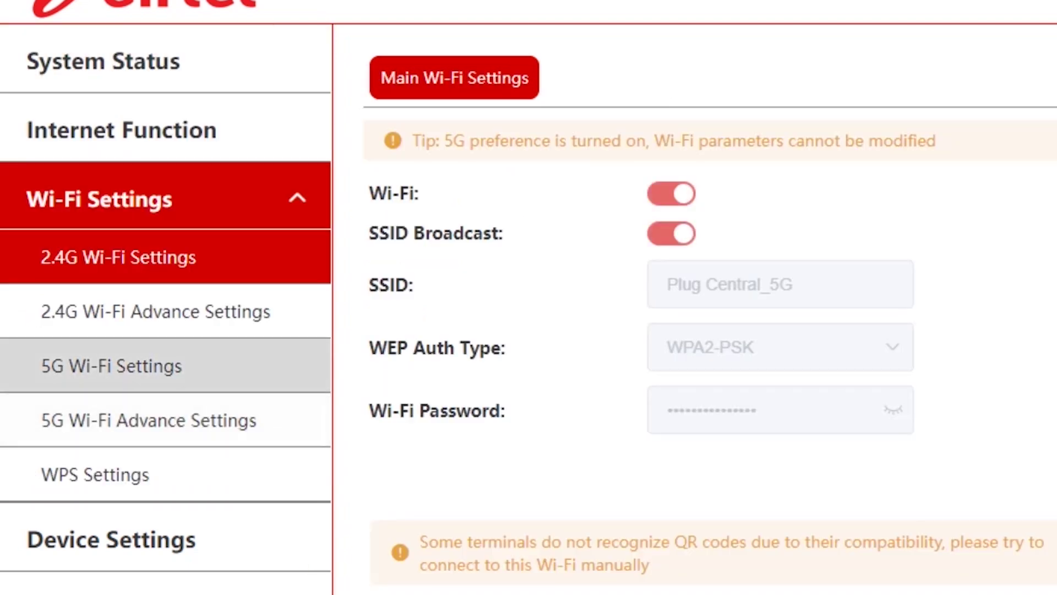
click(111, 365)
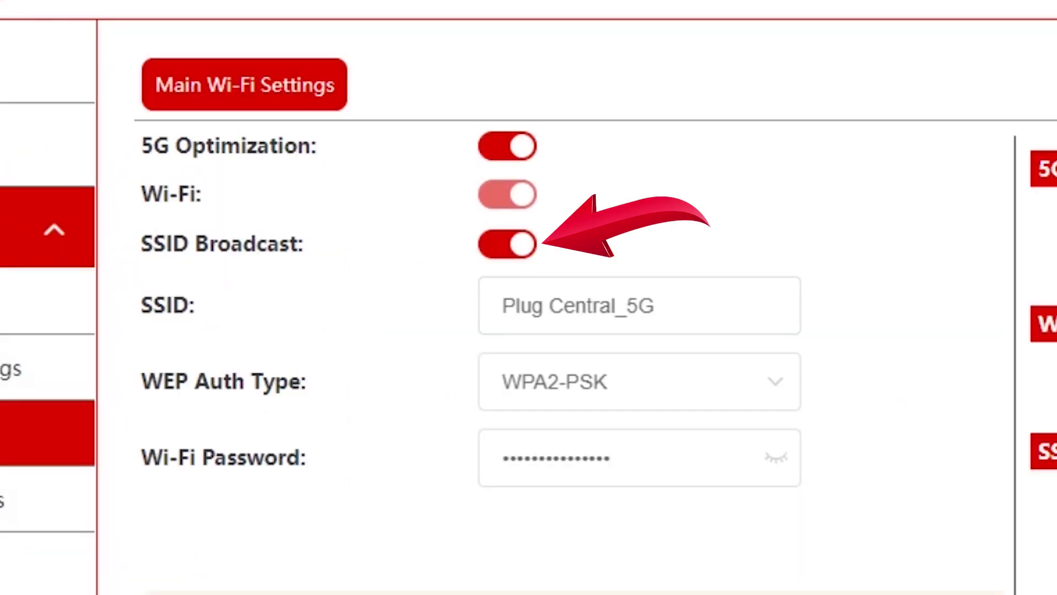
click(507, 243)
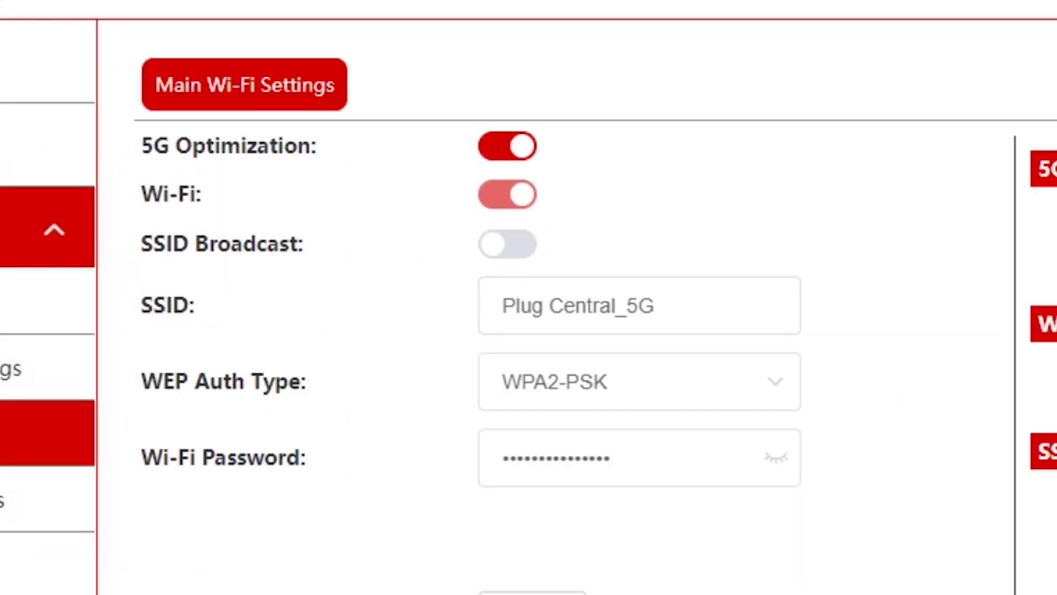
scroll(573, 330, down, 1)
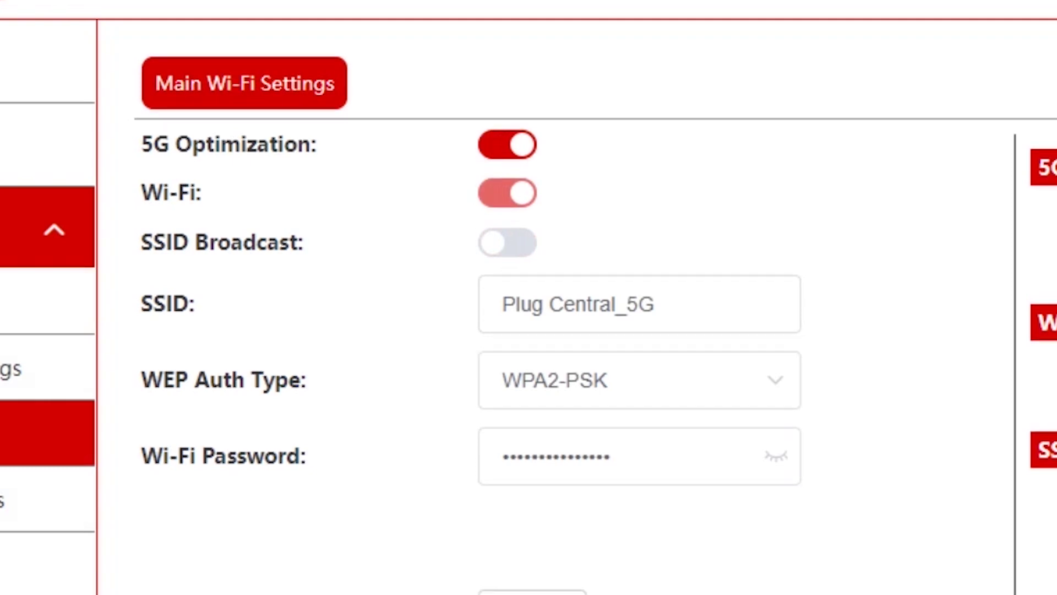
click(502, 241)
drag(502, 241, 654, 241)
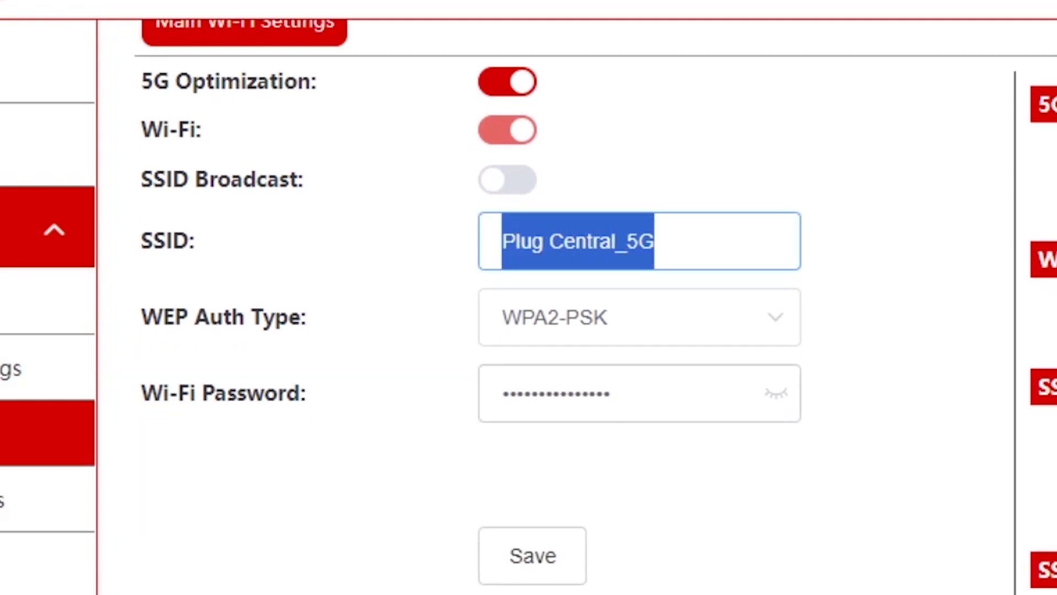
drag(502, 393, 610, 393)
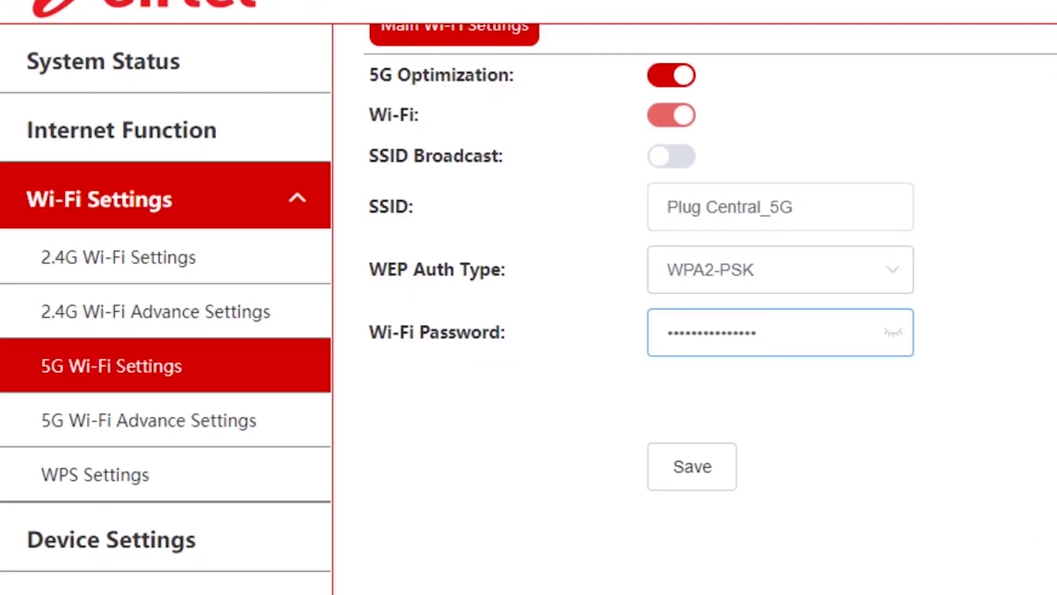
click(780, 269)
key(Escape)
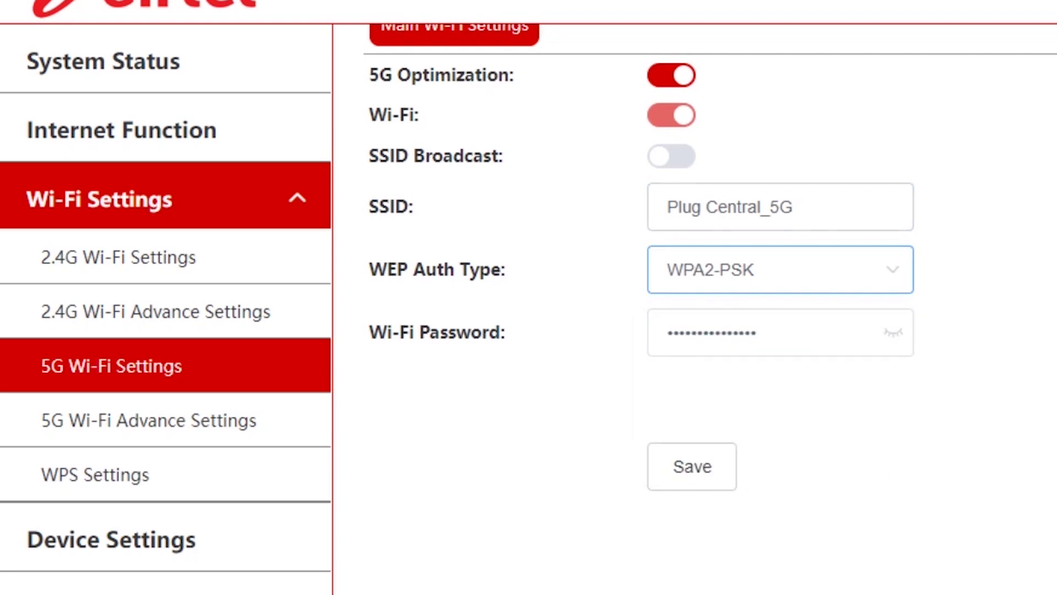
key(shift+Tab)
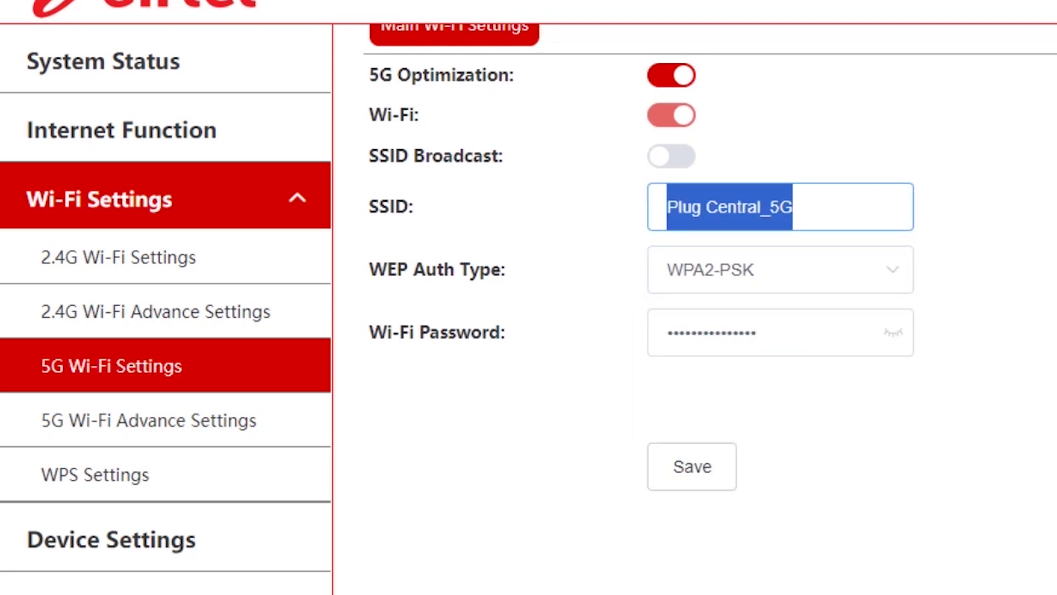
key(Tab)
key(shift+Right)
key(shift+Right)
key(shift+Right)
key(shift+Right)
key(shift+Right)
key(shift+Right)
key(shift+Right)
key(shift+Right)
key(shift+Right)
key(shift+Right)
key(shift+Right)
key(shift+Right)
key(shift+Right)
key(shift+Right)
key(shift+Right)
key(shift+Right)
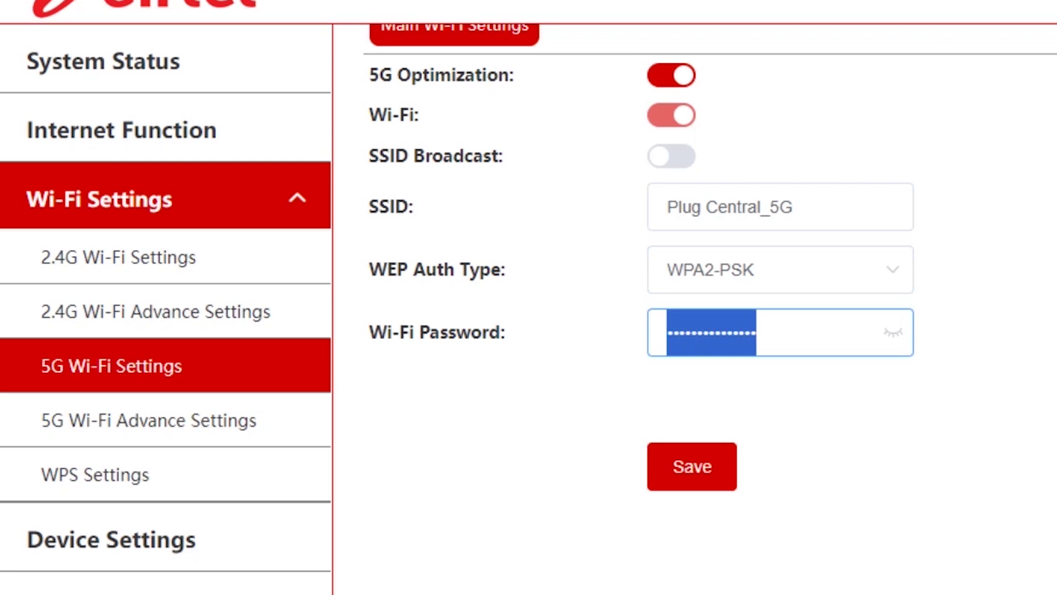
- Submit the 5G Wi-Fi settings with SSID Broadcast turned off
key(Return)
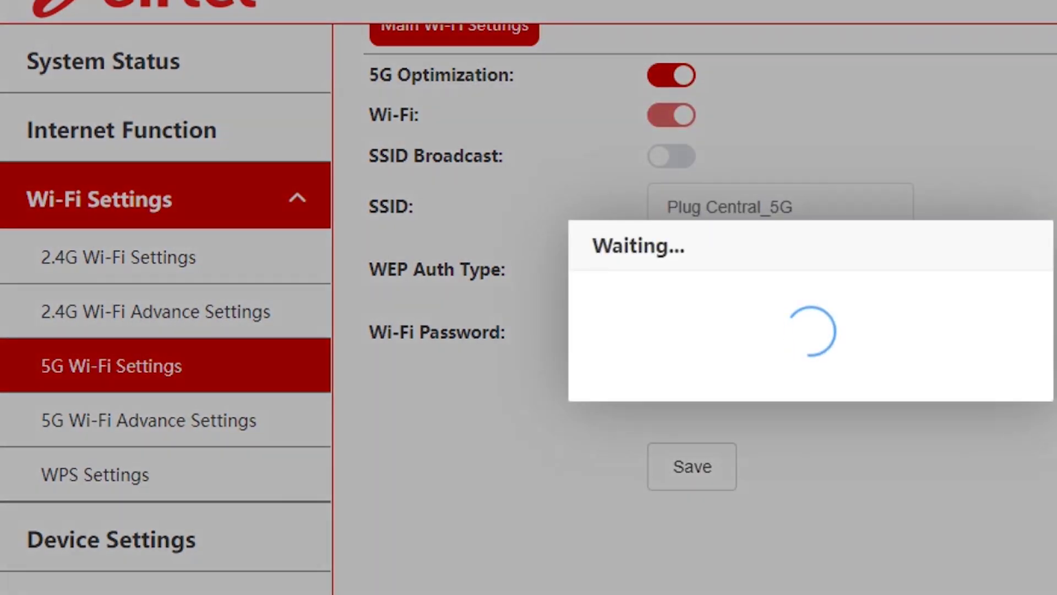